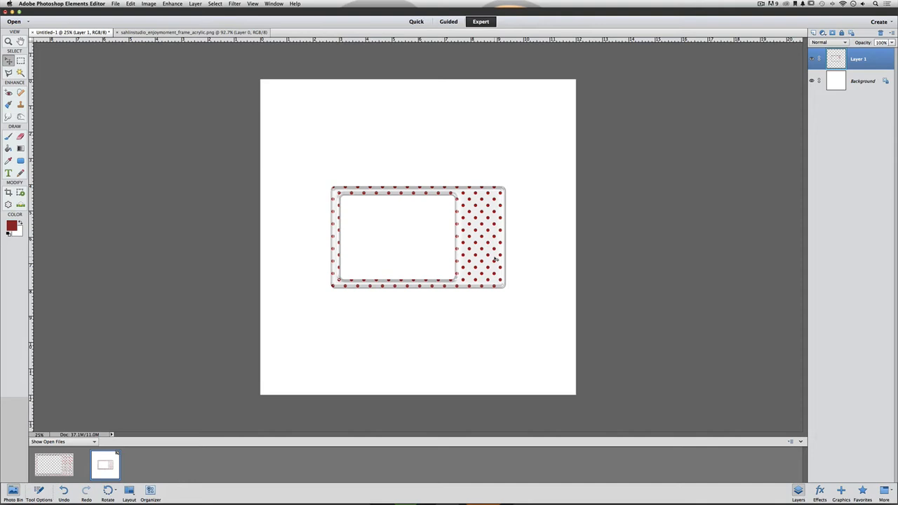
Scale the polka-dot frame down to about 5.4 inches wide and commit the transformation.
left_click(495, 260)
left_click_drag(504, 288, 474, 269)
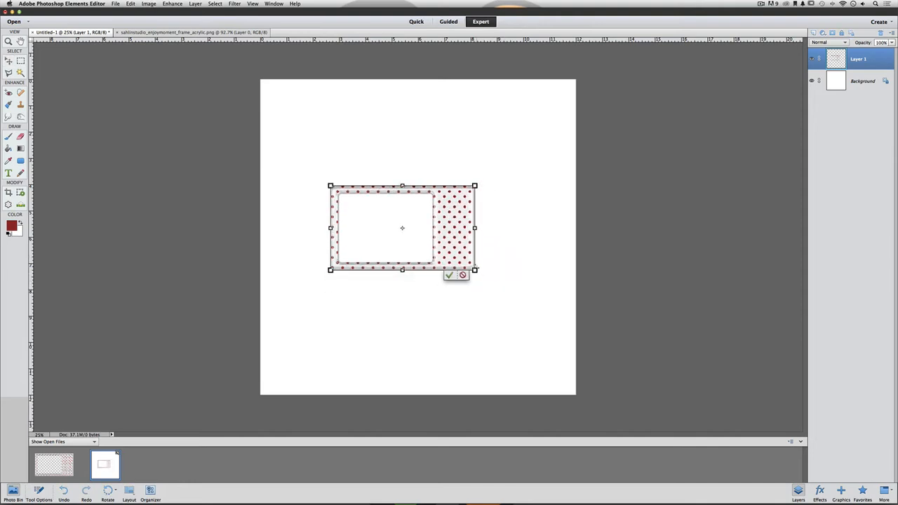
key("Return")
key("super+equal")
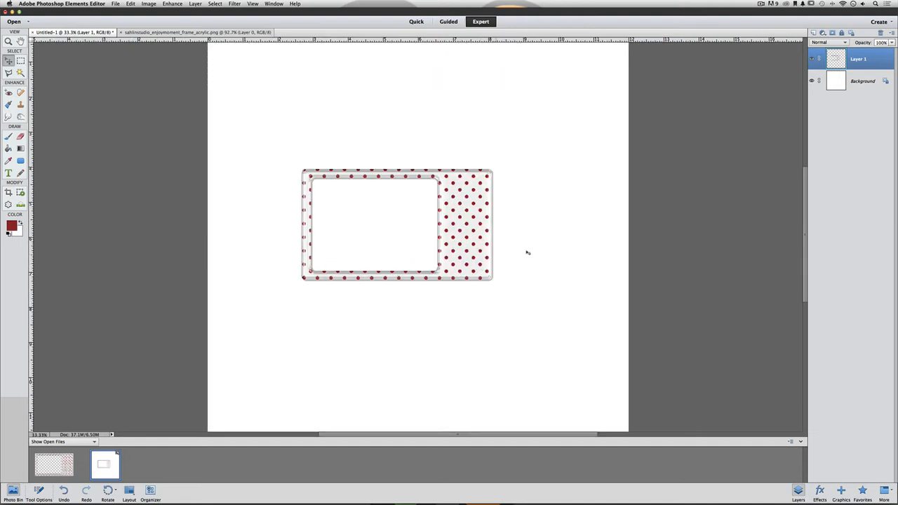
Apply a soft-edged style from the Drop Shadows set to the frame on Layer 1.
left_click(819, 490)
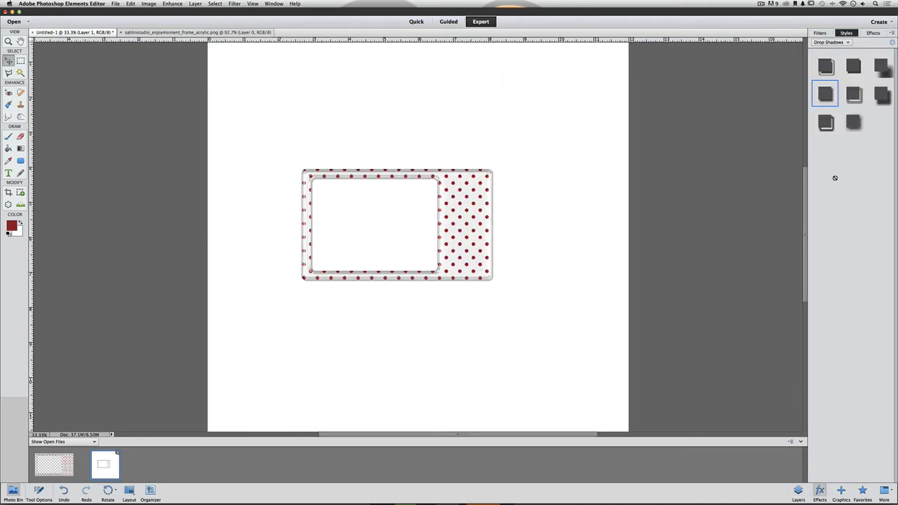
left_click(823, 94)
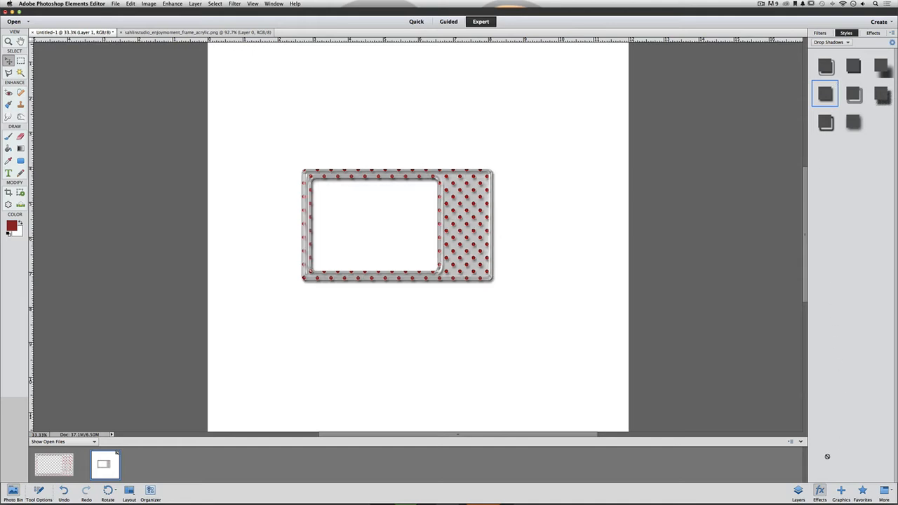
left_click(797, 490)
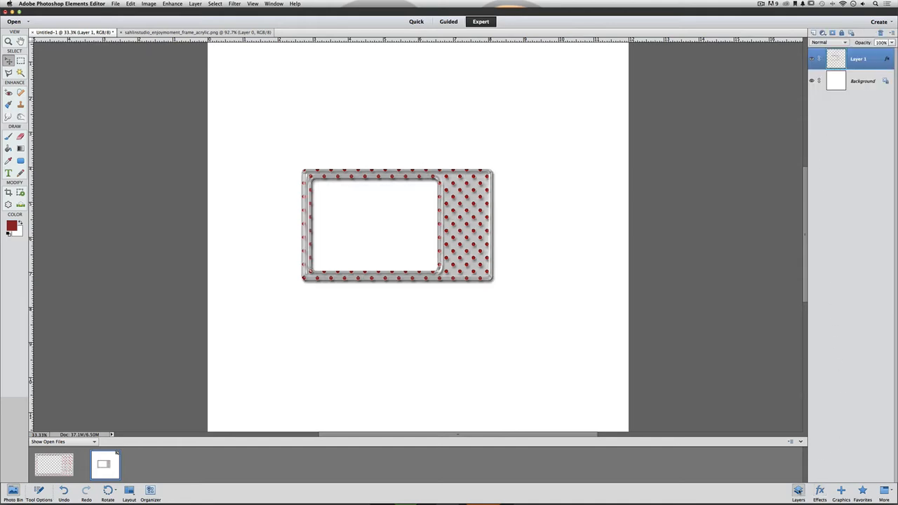
Change the frame's drop shadow colour from the style settings to a very dark brown.
double_click(887, 59)
left_click(755, 155)
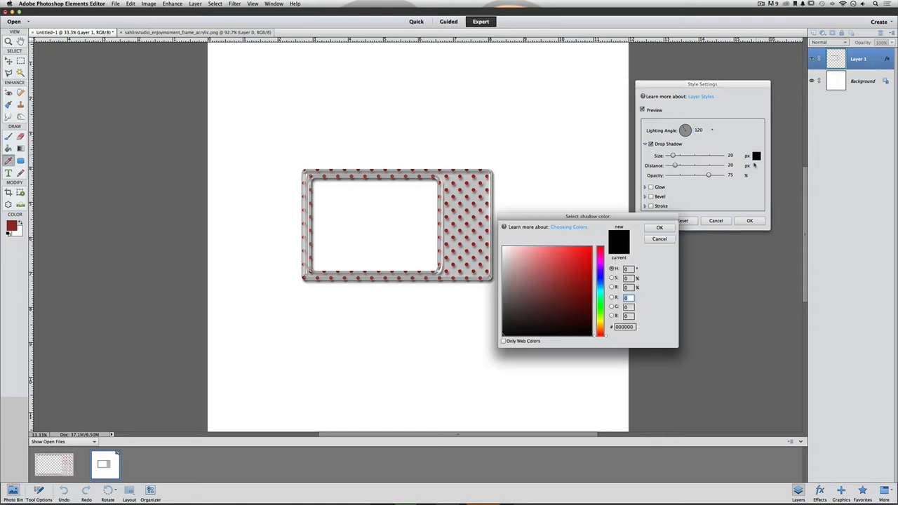
left_click(598, 330)
left_click_drag(598, 329, 599, 331)
left_click(564, 309)
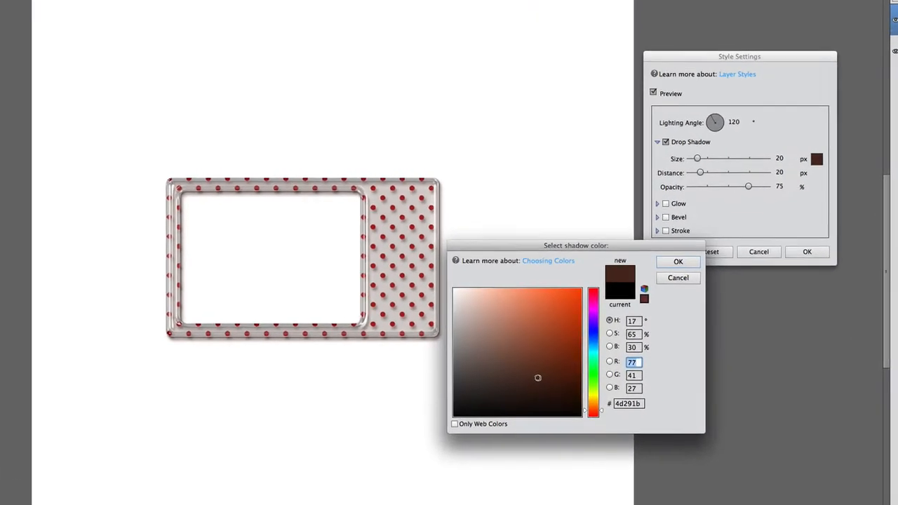
left_click(553, 356)
left_click(539, 407)
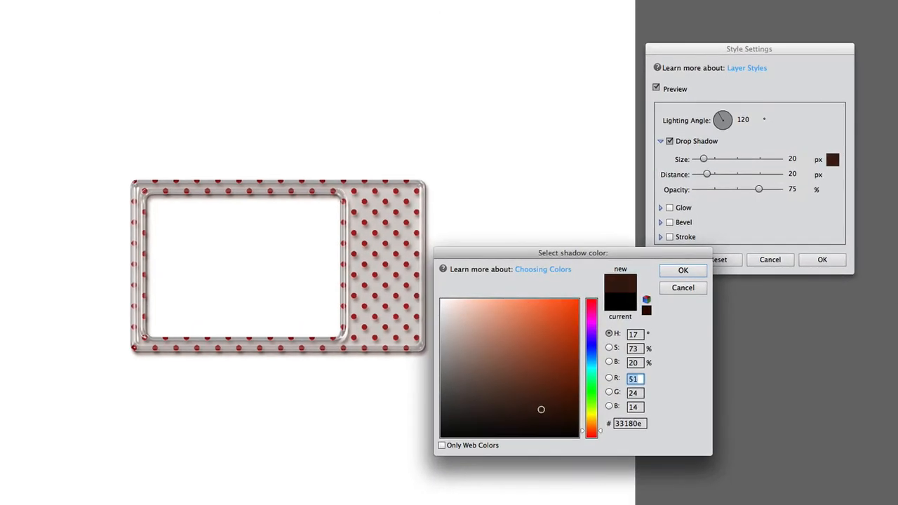
left_click(544, 413)
left_click(681, 271)
Set the frame's drop shadow to size 29 px, distance 12 px and opacity 67%.
left_click_drag(704, 159, 704, 177)
left_click_drag(757, 190, 752, 192)
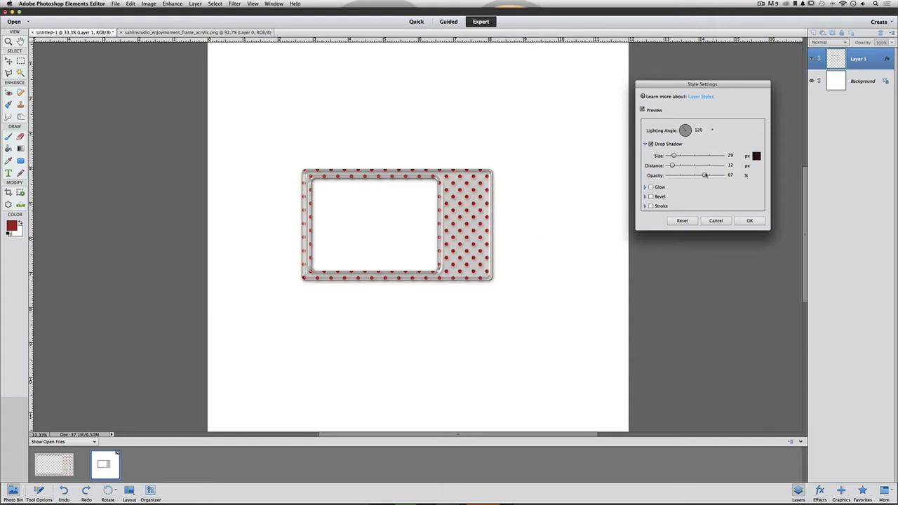
left_click(749, 221)
Offset the drop shadow clear of the frame, 1201 px away at 113°, accept the style settings and simplify Layer 1.
left_click_drag(480, 209, 536, 339)
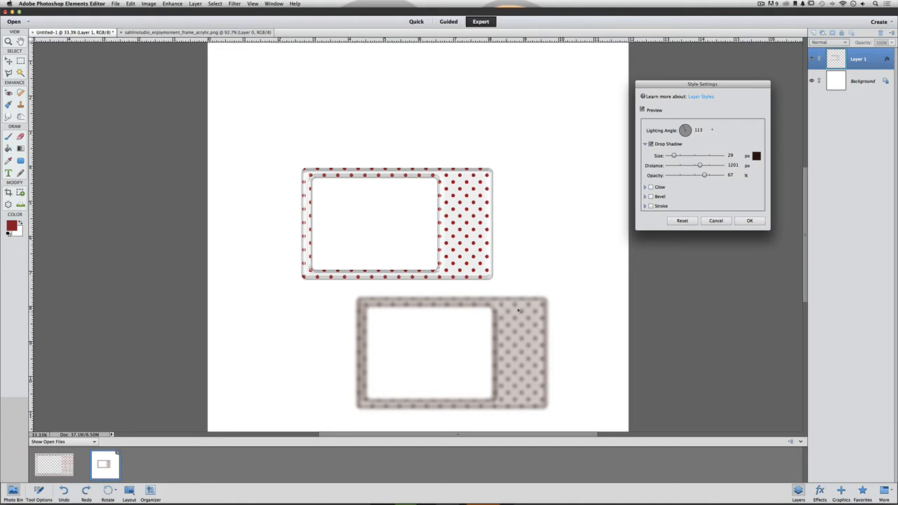
left_click(741, 221)
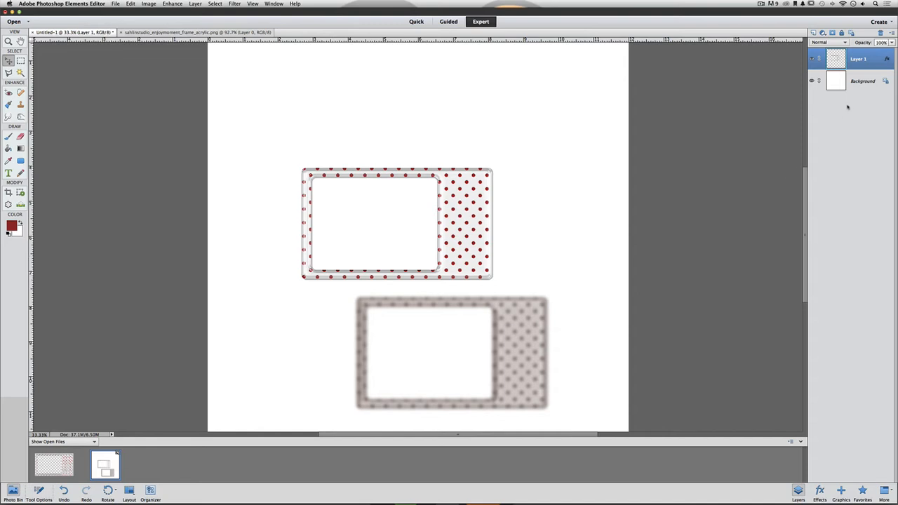
right_click(877, 59)
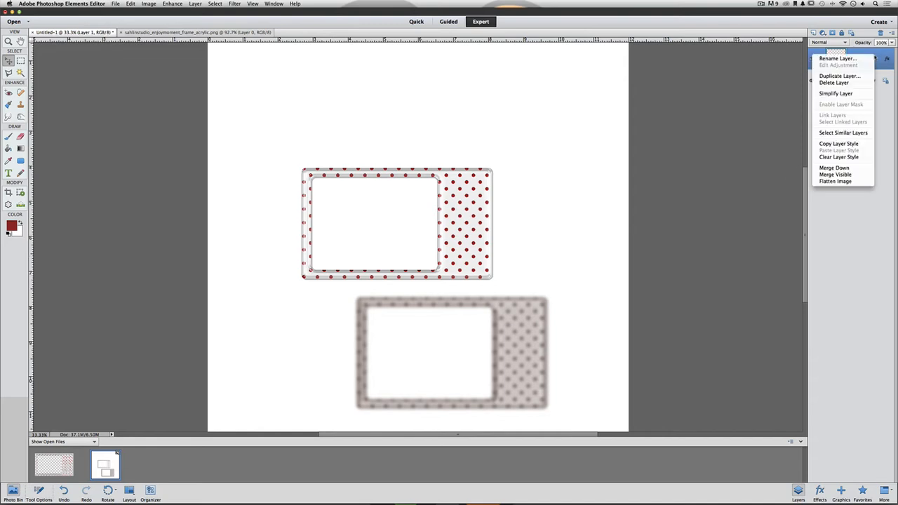
left_click(860, 95)
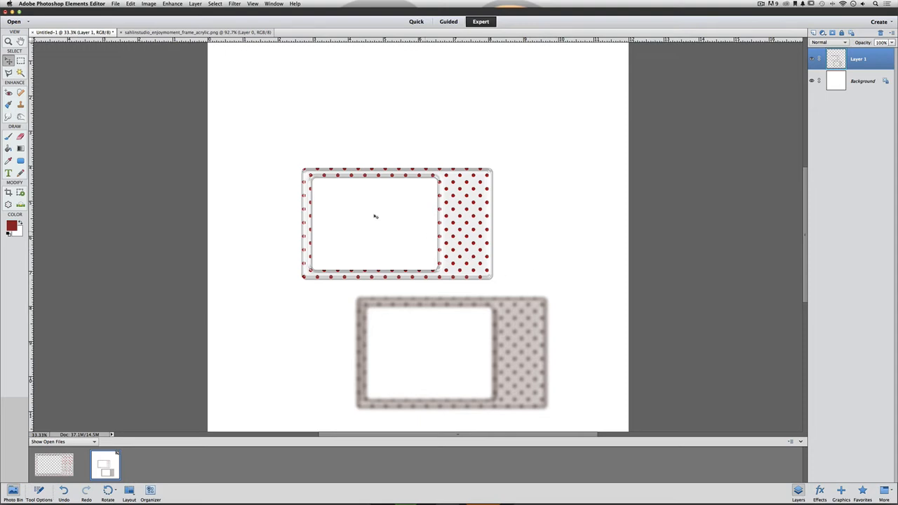
Select the detached shadow with the Rectangular Marquee and move it to its own layer using Layer via Cut.
left_click(20, 62)
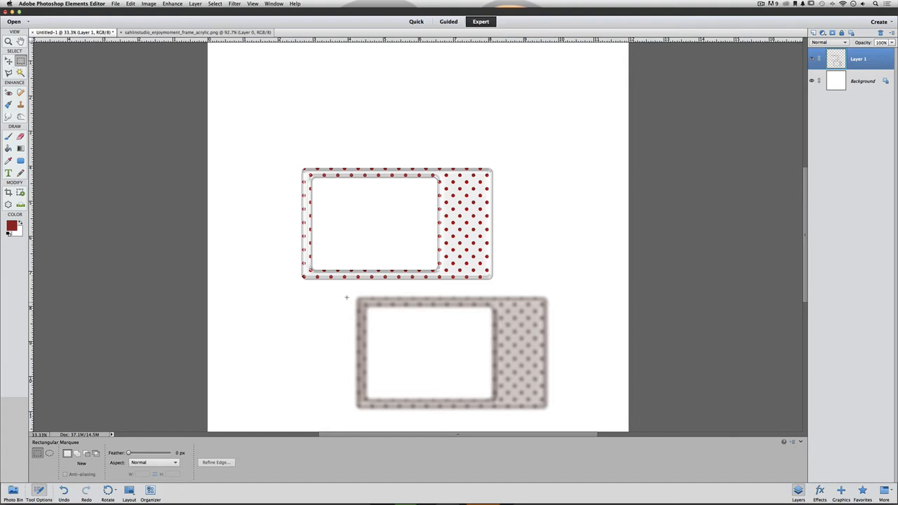
left_click_drag(342, 289, 564, 417)
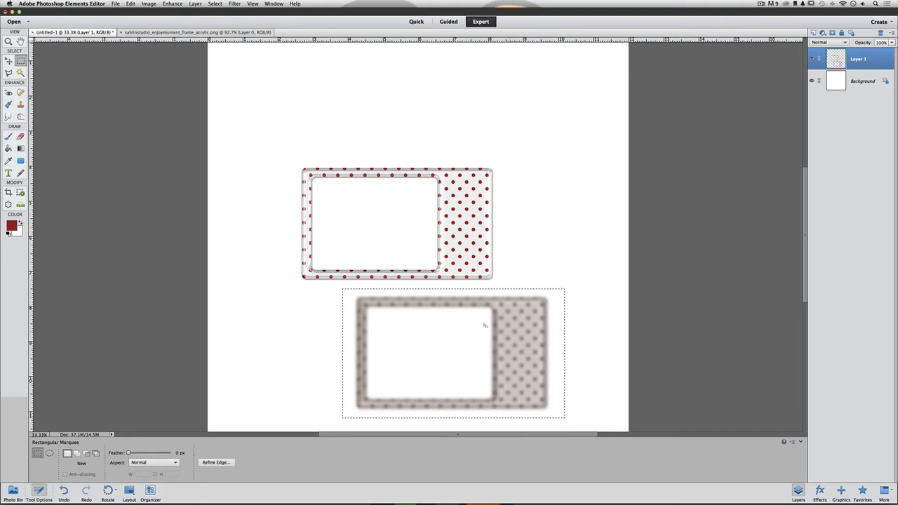
right_click(514, 347)
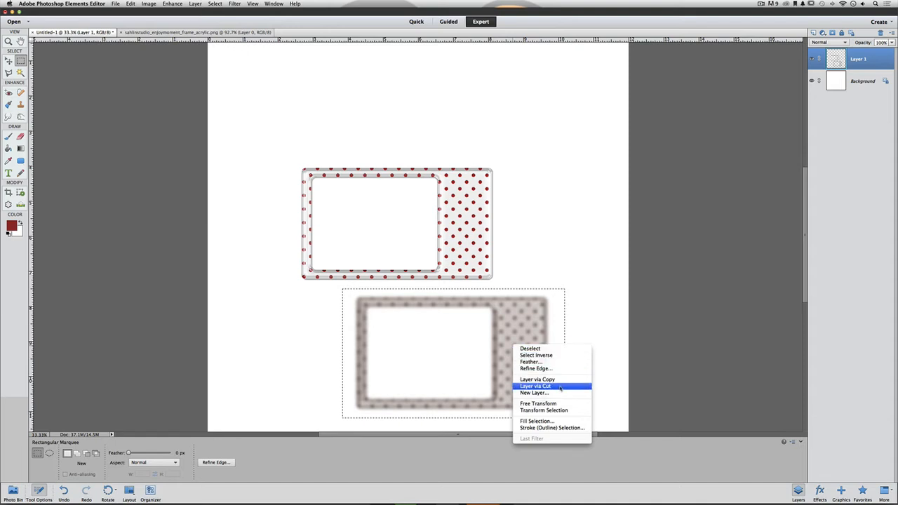
left_click(535, 386)
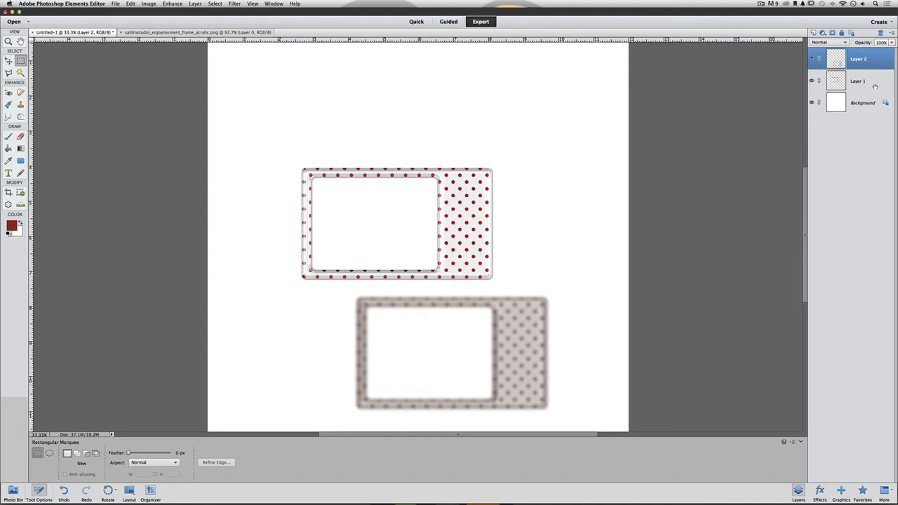
left_click(812, 59)
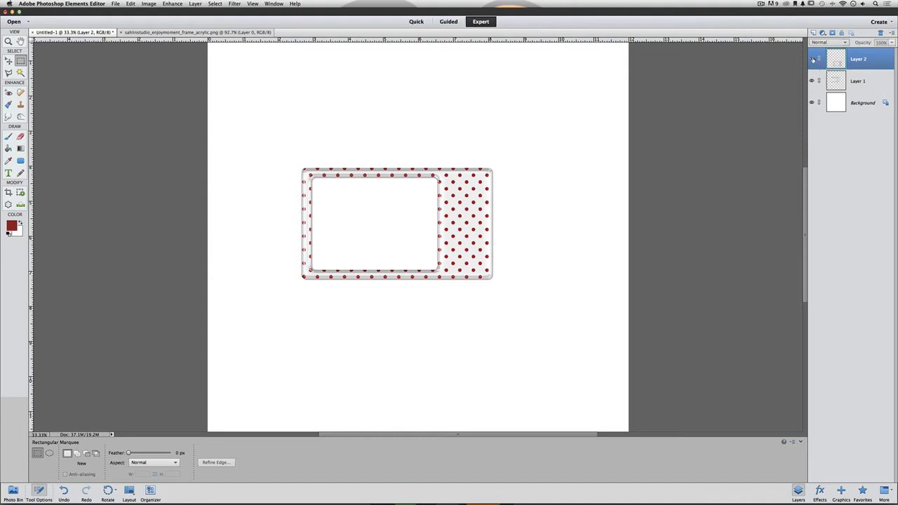
left_click(812, 59)
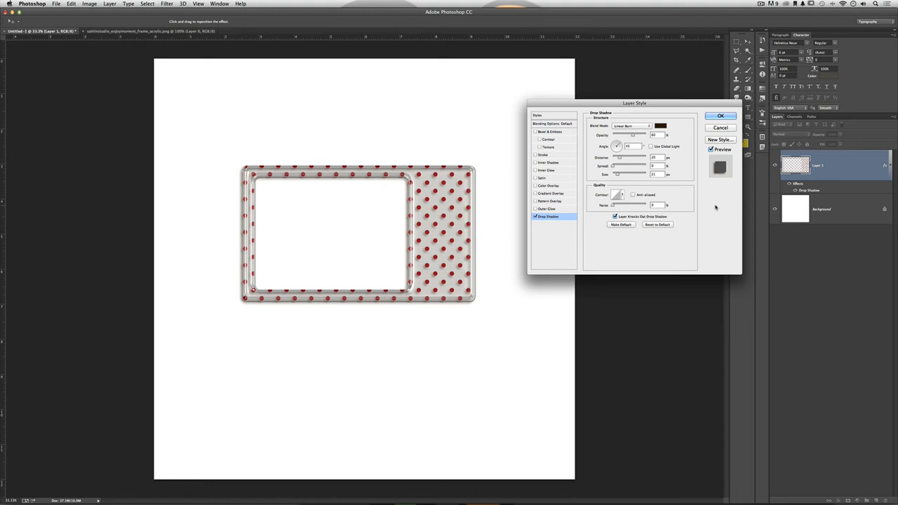
In Photoshop CC, accept the frame's drop shadow settings and separate the shadow into its own layer with Create Layer.
left_click(721, 115)
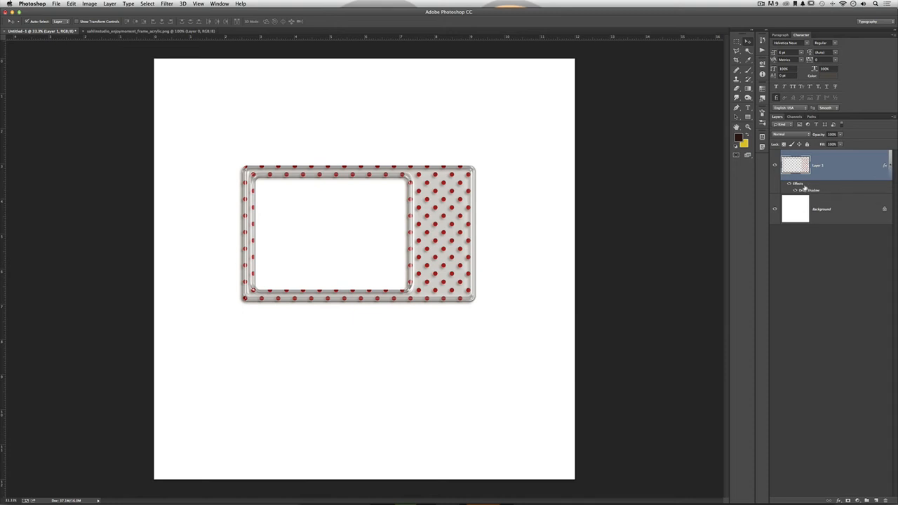
left_click(890, 165)
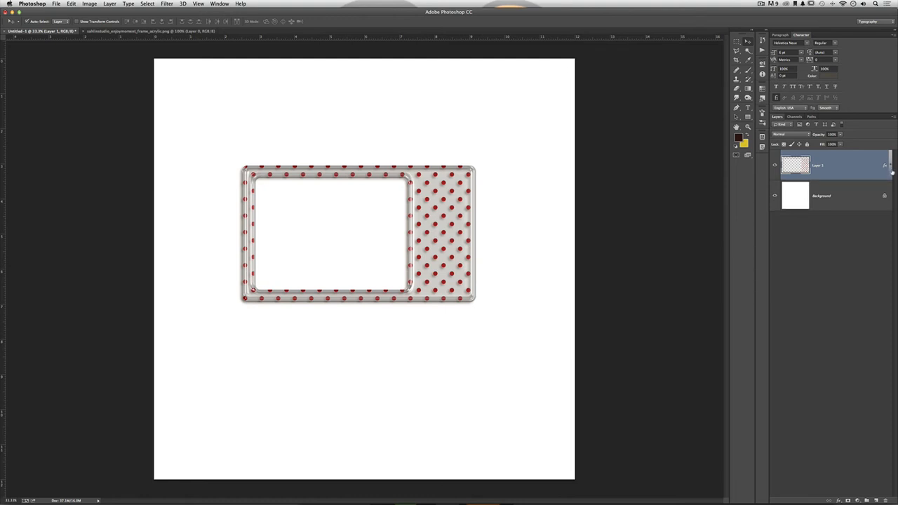
left_click(890, 165)
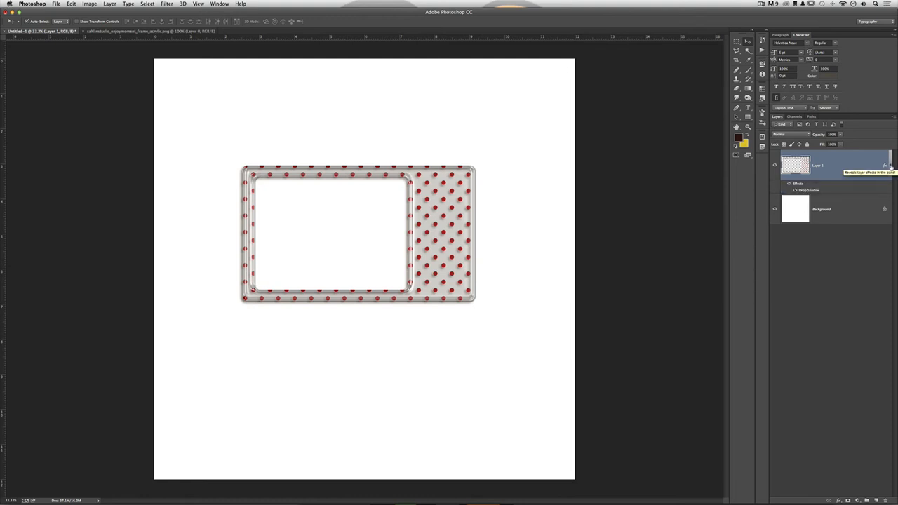
right_click(816, 191)
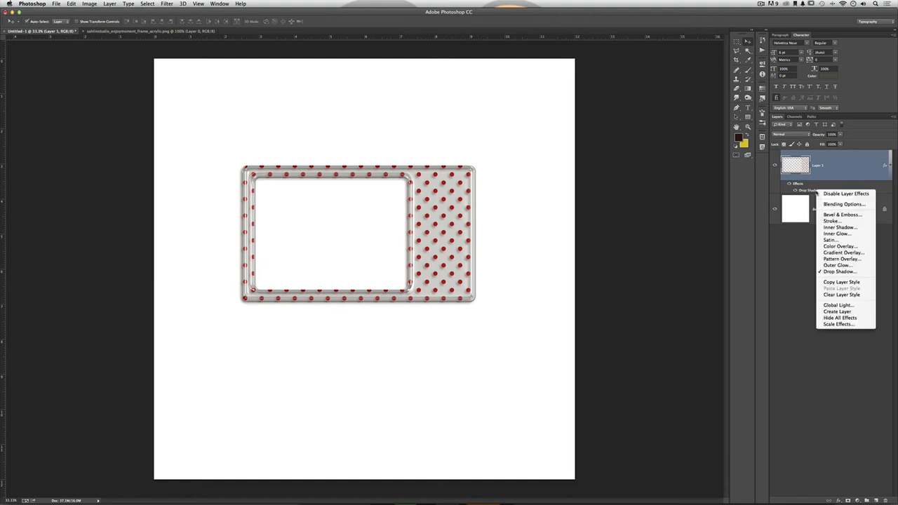
left_click(860, 313)
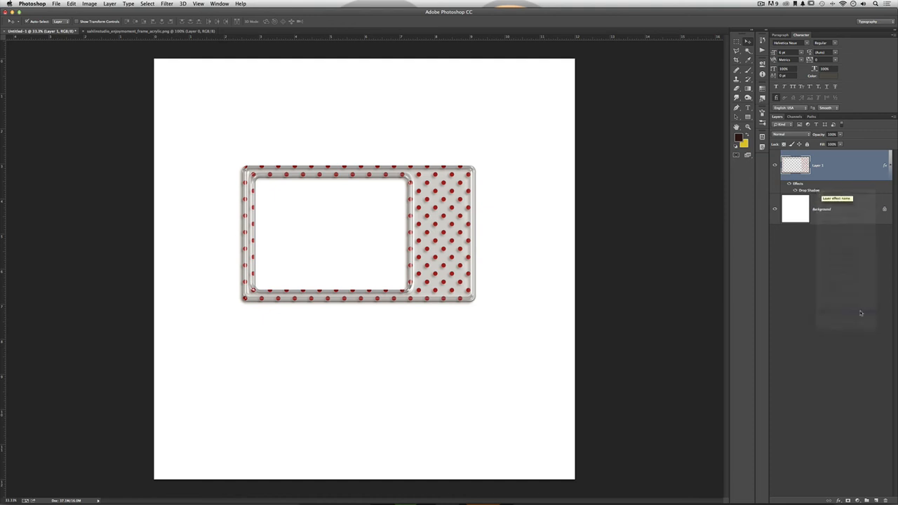
left_click(773, 166)
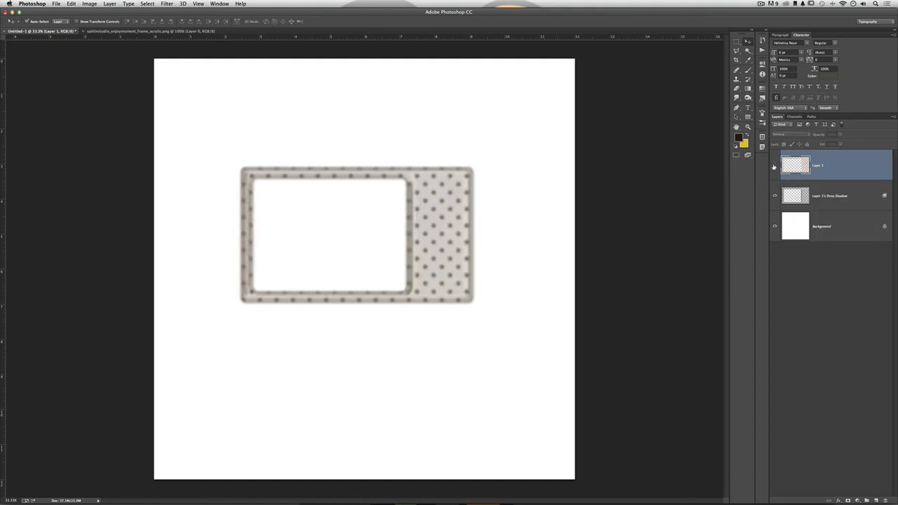
left_click(773, 166)
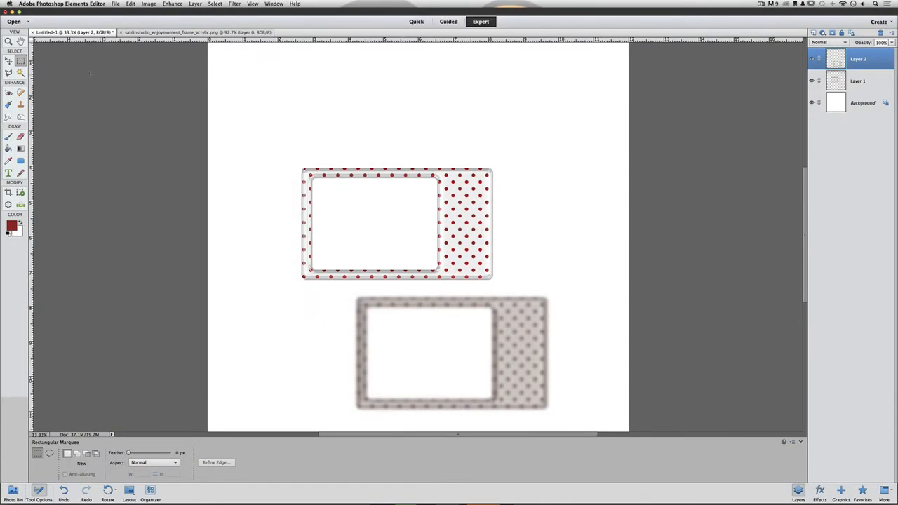
Back in Photoshop Elements, move the detached shadow onto the frame with a slight offset and place Layer 2 beneath Layer 1.
key("v")
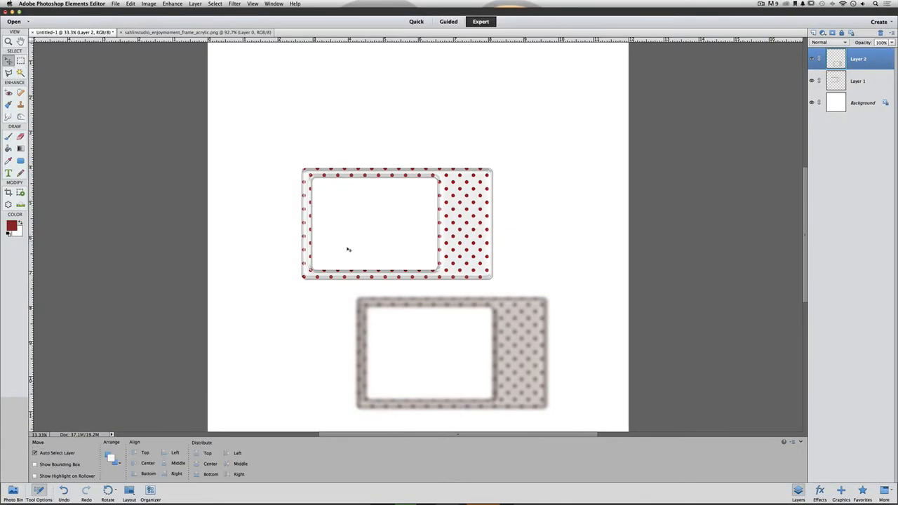
left_click_drag(516, 324, 463, 198)
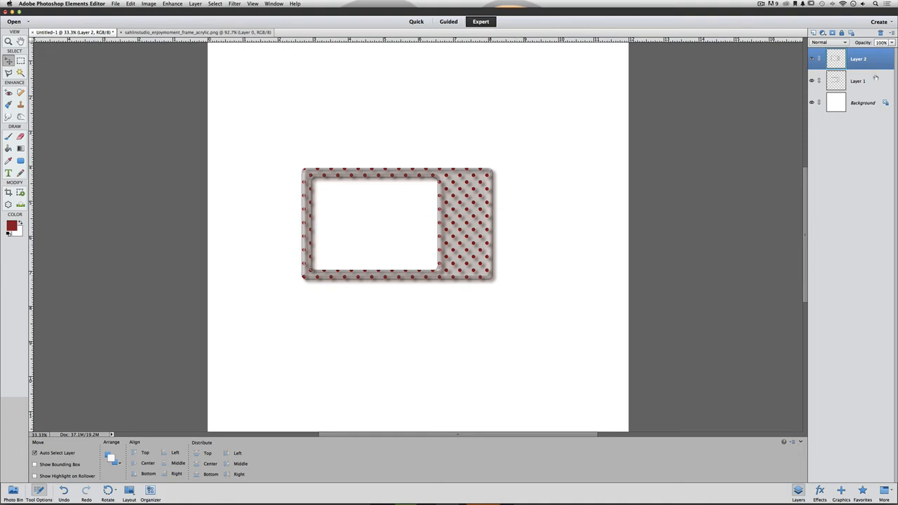
left_click_drag(872, 62, 876, 91)
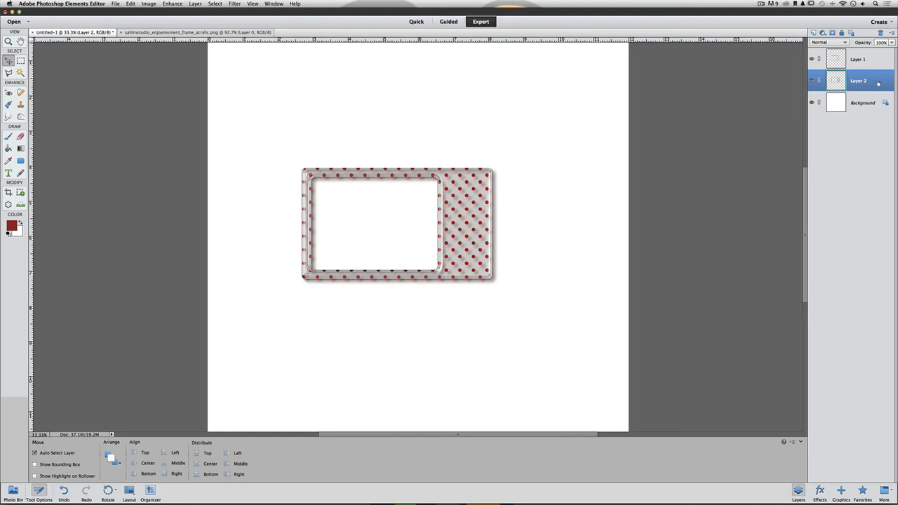
Duplicate the shadow on Layer 2 and link the copy with the original shadow layer.
key("super+j")
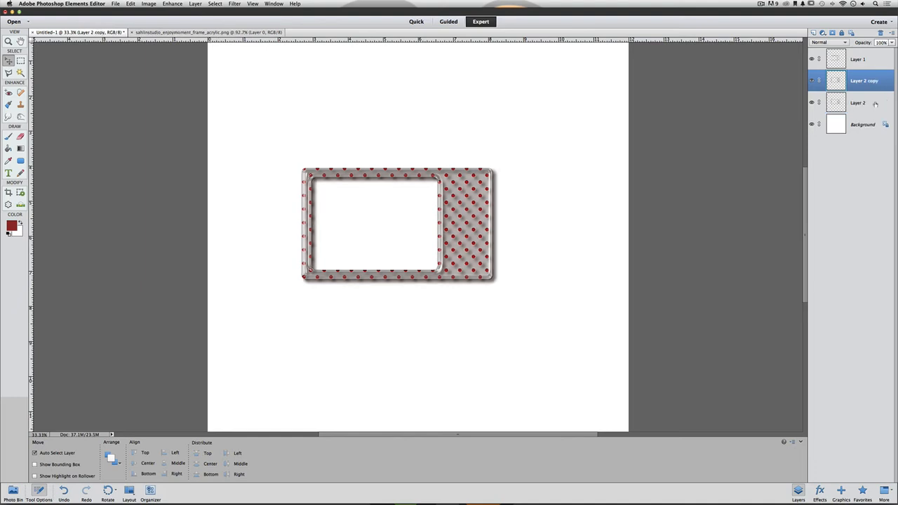
left_click(812, 82)
left_click(812, 82)
left_click(874, 99, "shift")
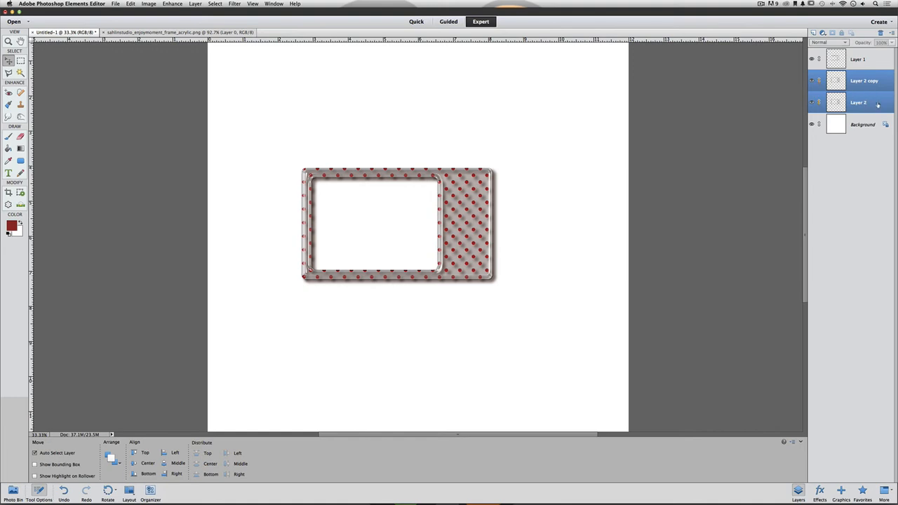
Rename the upper shadow layer "inner shadow" and the lower shadow layer "outer shadow".
double_click(871, 83)
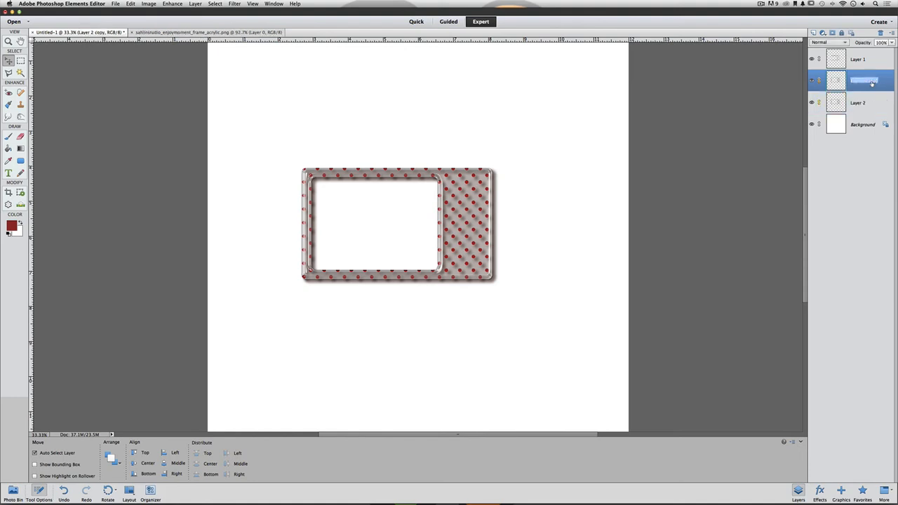
type("inner shadow")
key("Return")
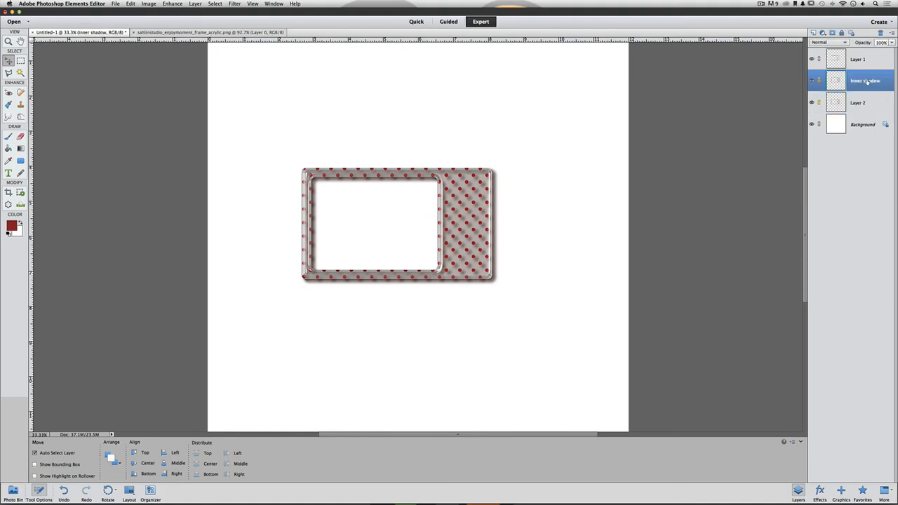
double_click(859, 103)
type("d")
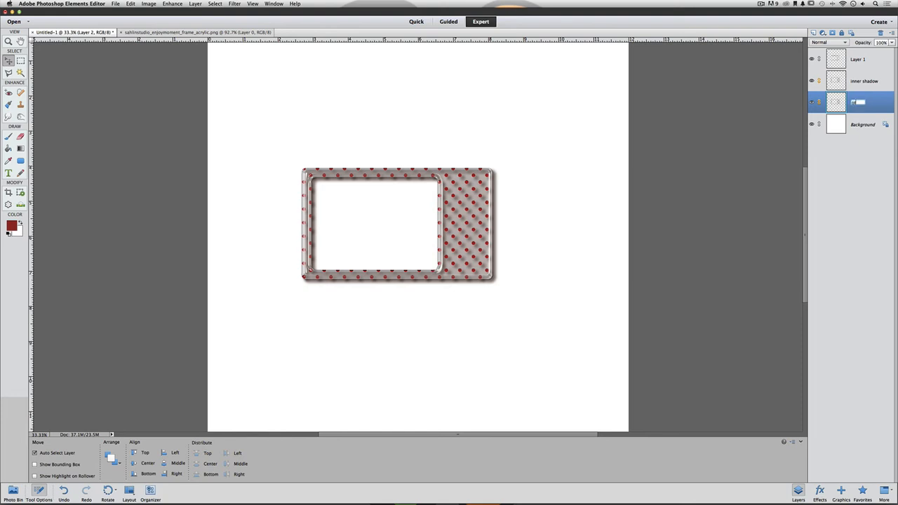
type("oter shadow")
key("Return")
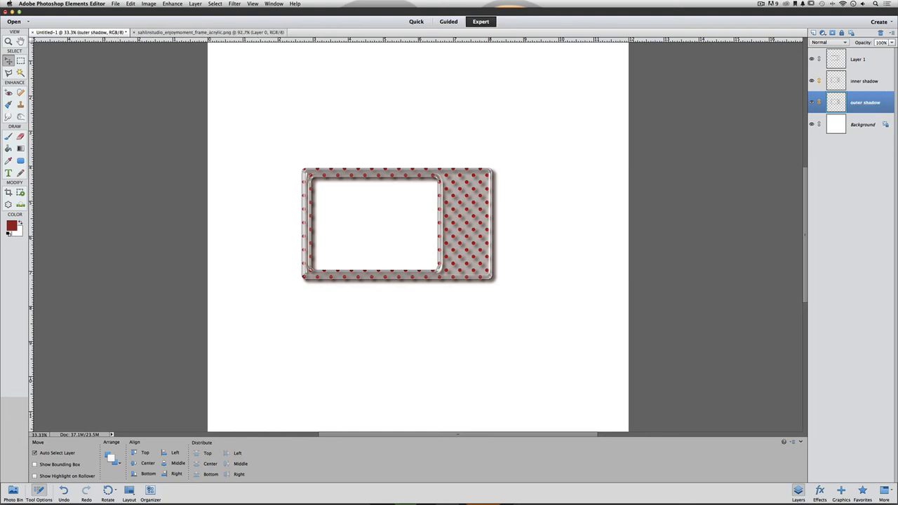
Select the empty canvas area surrounding the frame on Layer 1, leaving the frame and its opening unselected.
key("a")
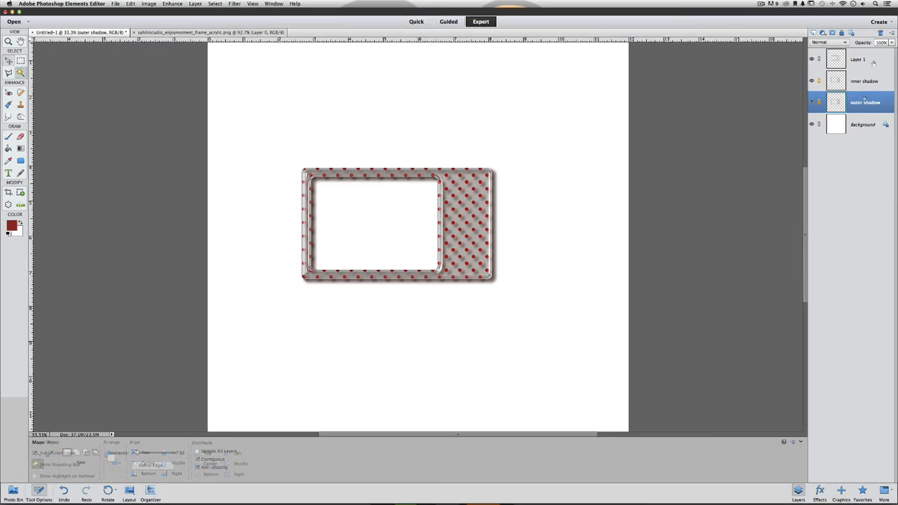
left_click(873, 62)
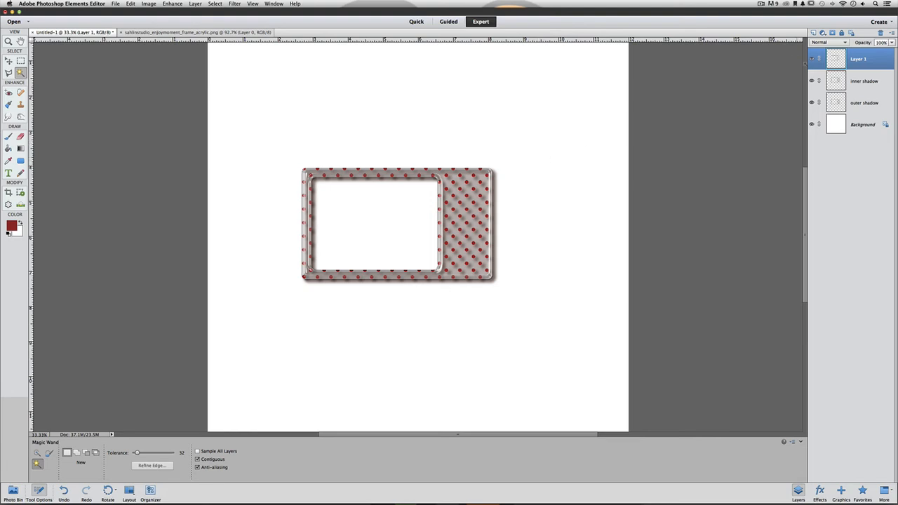
left_click(840, 65, "super")
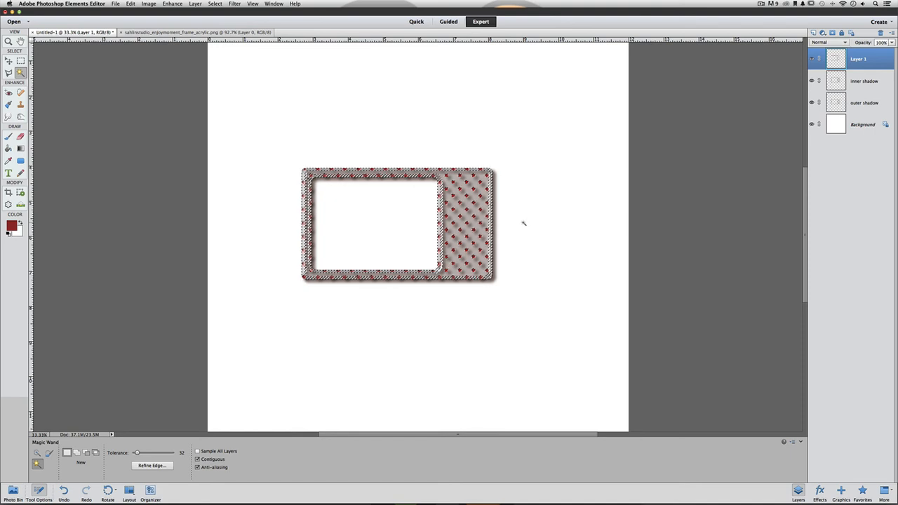
key("shift+super+i")
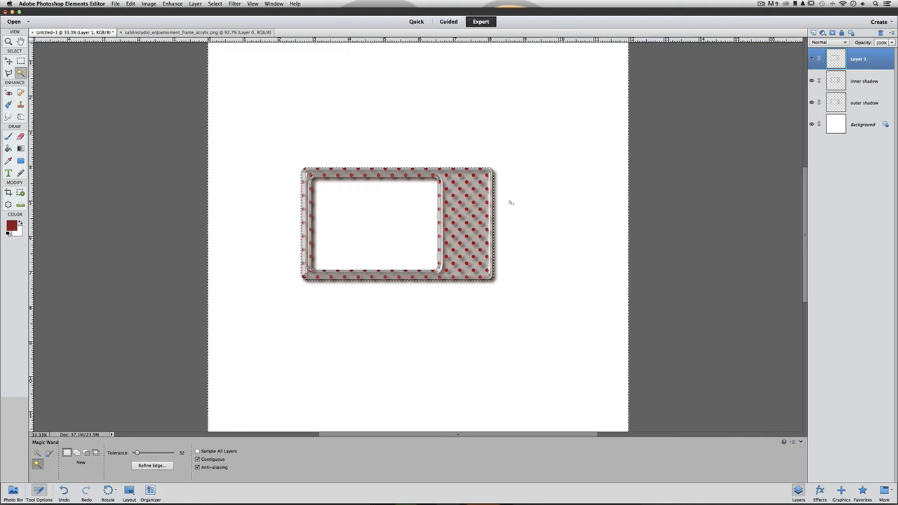
Erase the part of the inner shadow layer that falls in the selected area outside the frame.
left_click(874, 86)
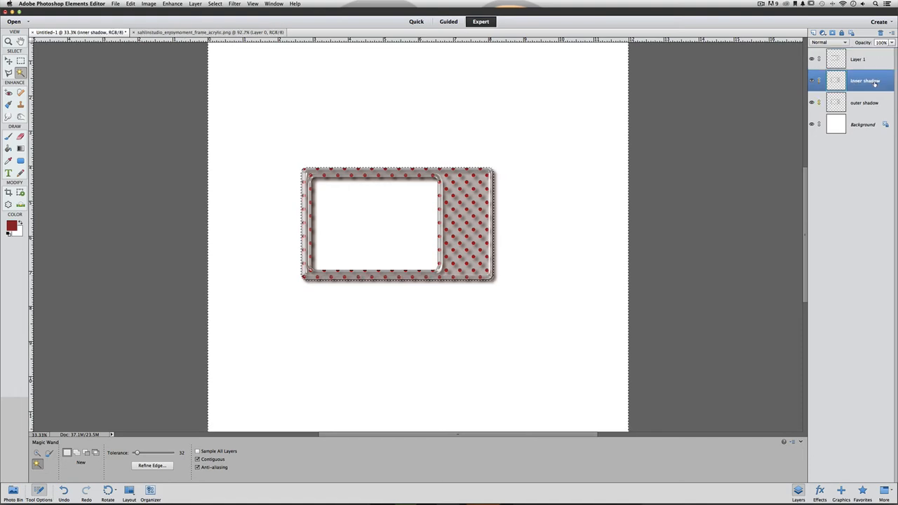
left_click(874, 102)
left_click(869, 85)
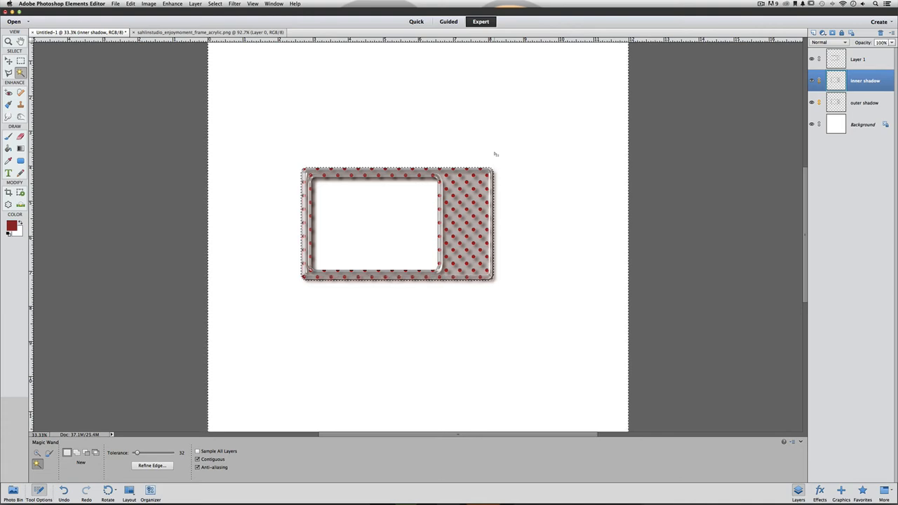
Invert the selection, delete the part of the outer shadow layer lying within the frame's outline, and deselect.
left_click(855, 106)
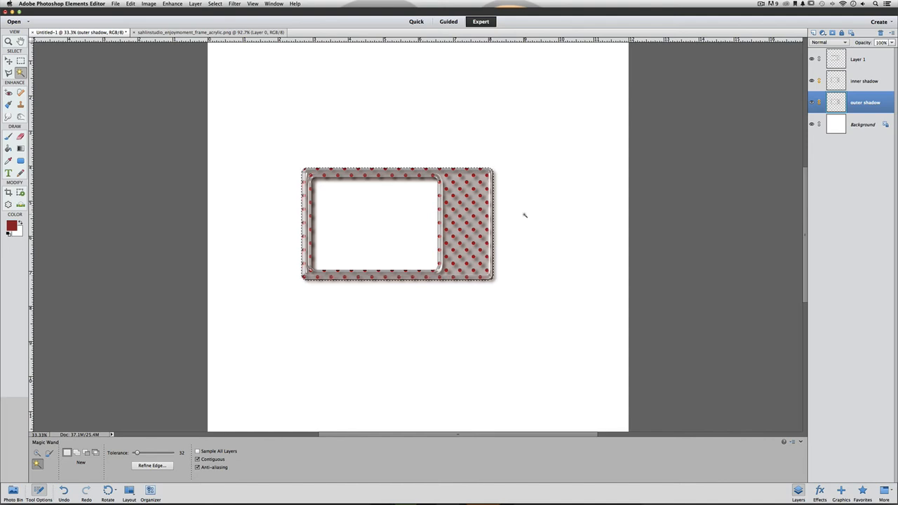
key("Delete")
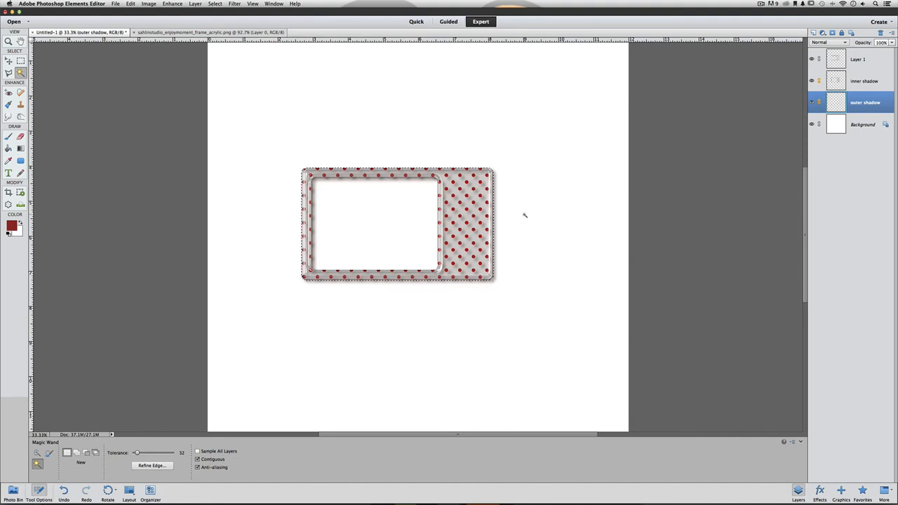
key("super+d")
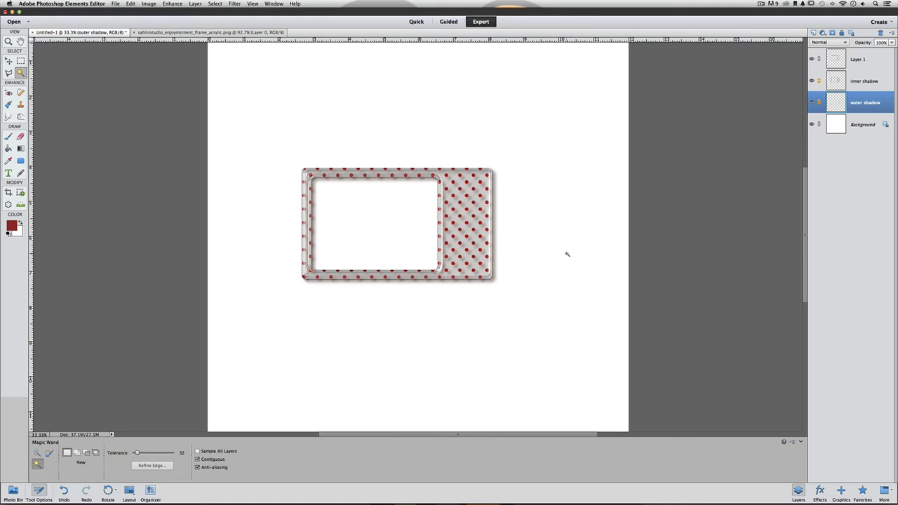
Hide Layer 1 and toggle the two shadow layers' visibility to examine the inner and outer shadows separately.
left_click(811, 58)
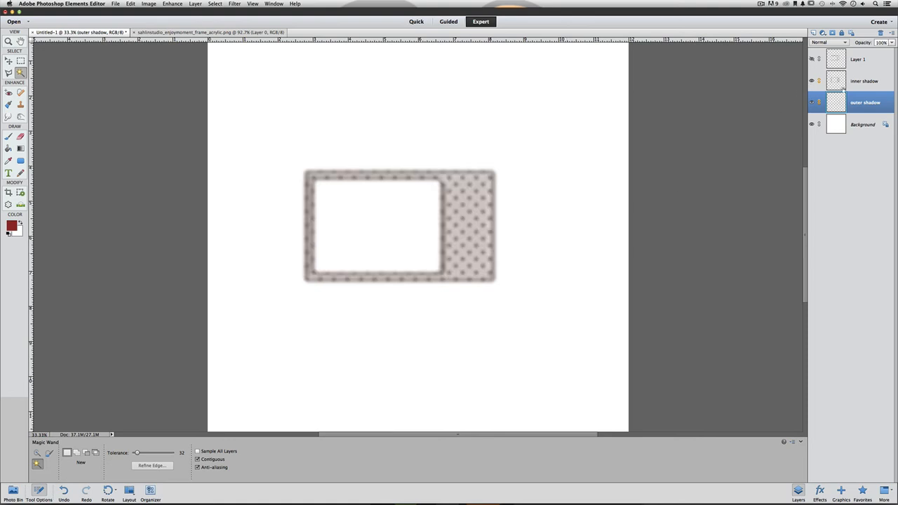
left_click(811, 81)
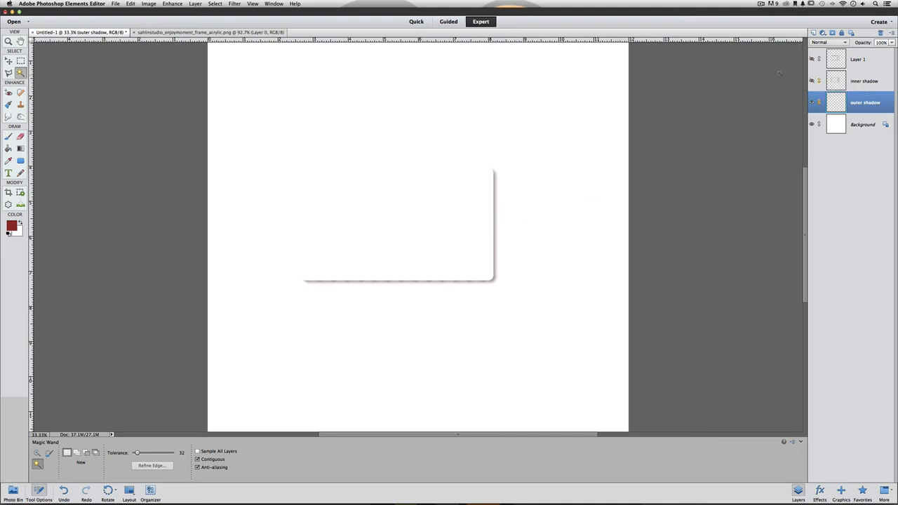
left_click(812, 81)
left_click(811, 102)
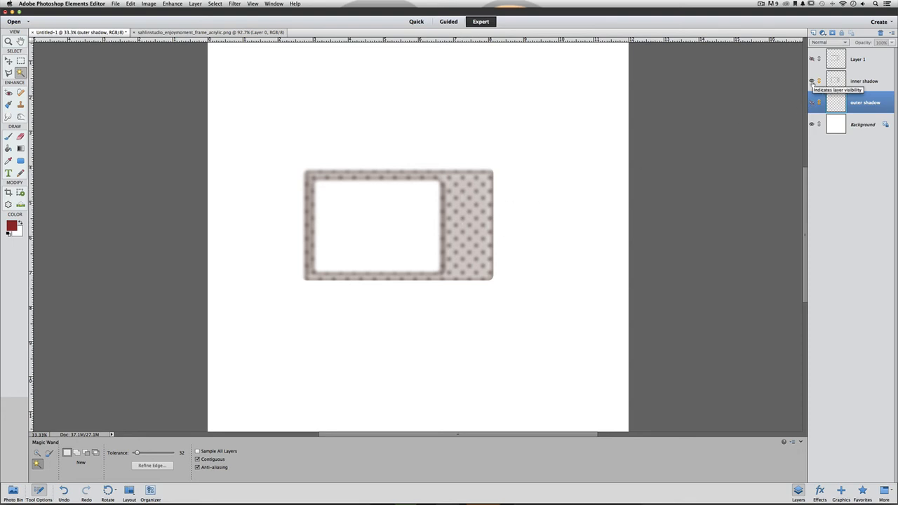
left_click(811, 103)
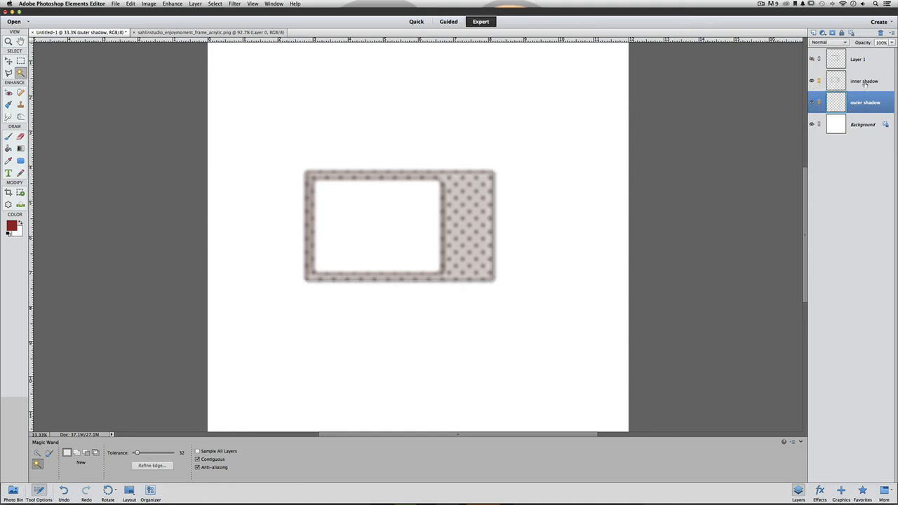
Make Layer 1 visible again and reduce the inner shadow layer's opacity to 18%.
left_click(865, 83)
key("v")
left_click(891, 43)
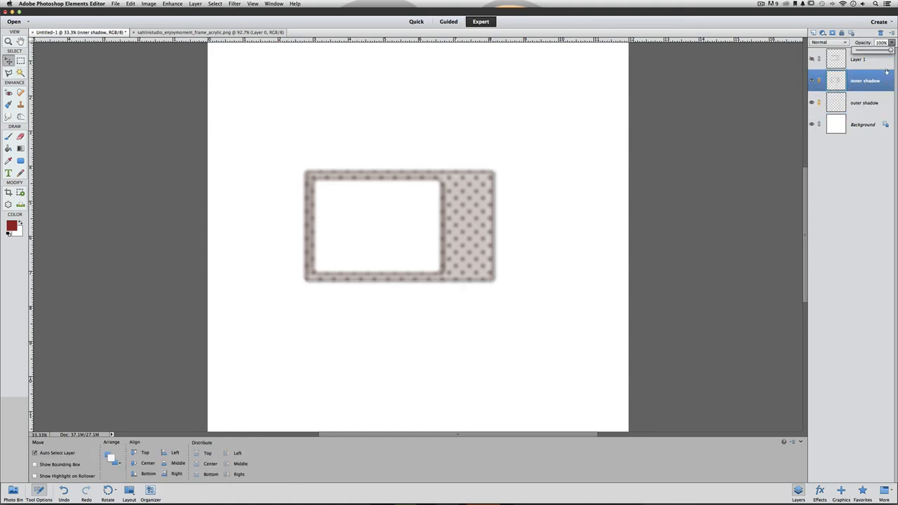
left_click_drag(890, 51, 872, 52)
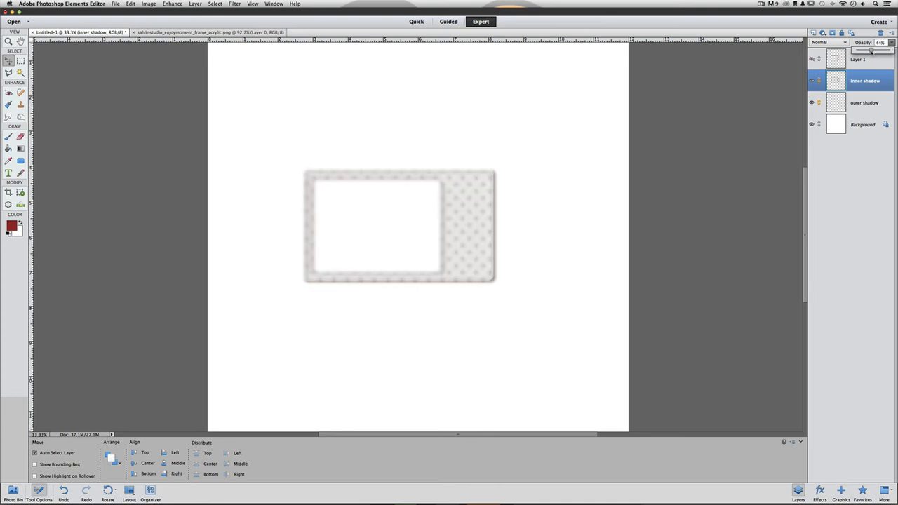
left_click(811, 59)
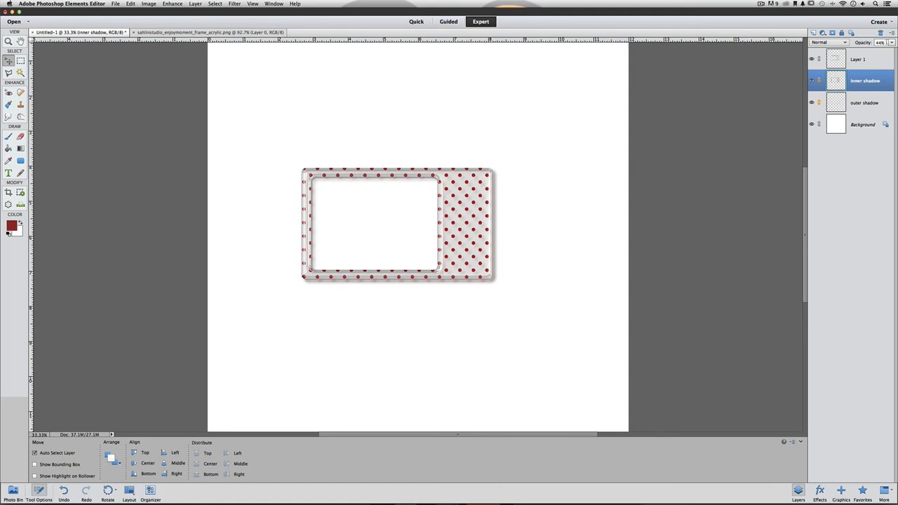
left_click(891, 43)
left_click_drag(871, 50, 860, 51)
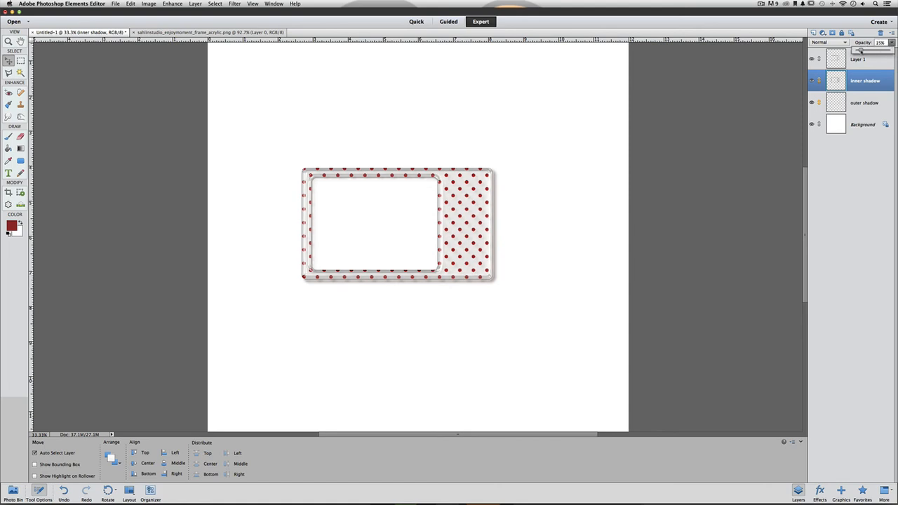
Set the outer shadow layer's opacity to 73%.
left_click(851, 102)
left_click(851, 101)
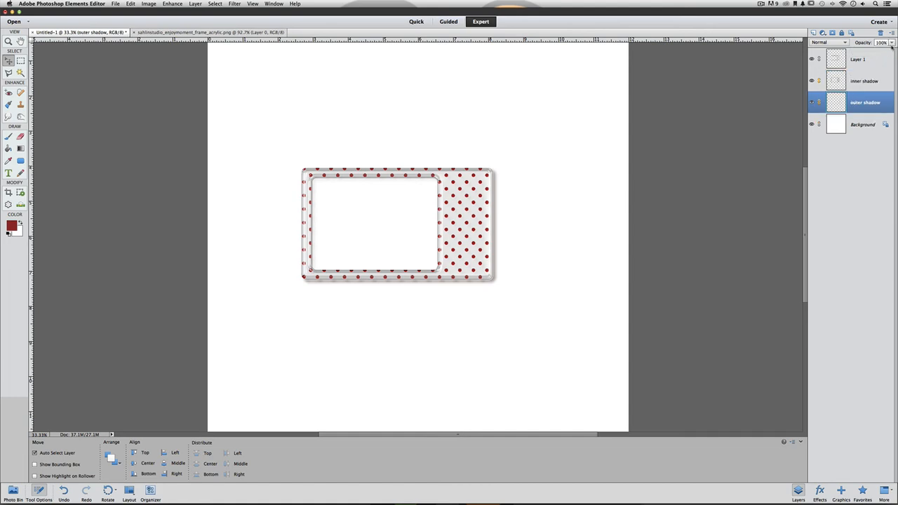
left_click(891, 43)
left_click_drag(889, 50, 881, 50)
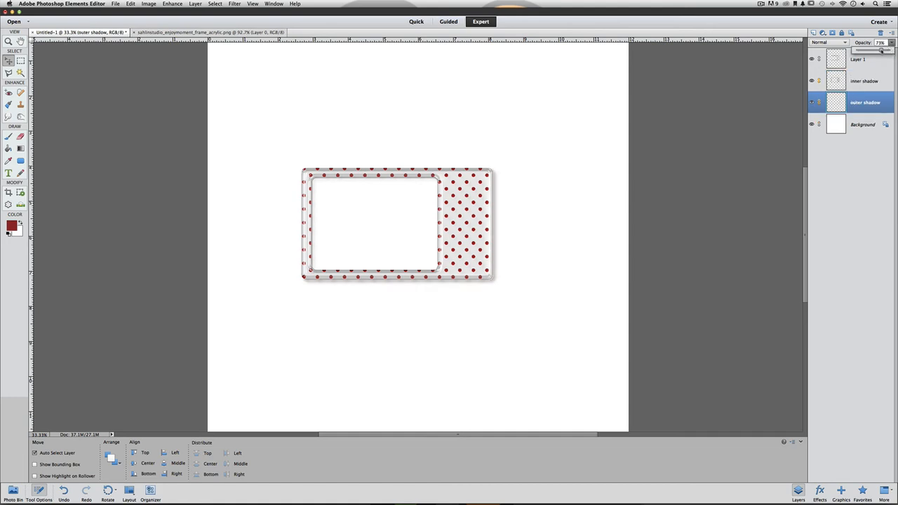
Raise the inner shadow layer's opacity to 100%.
left_click(876, 84)
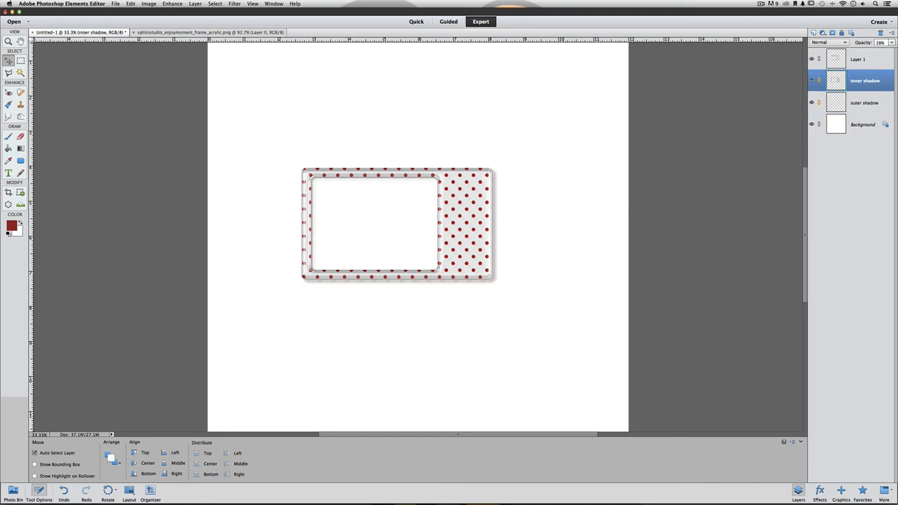
left_click(890, 42)
left_click_drag(863, 50, 891, 50)
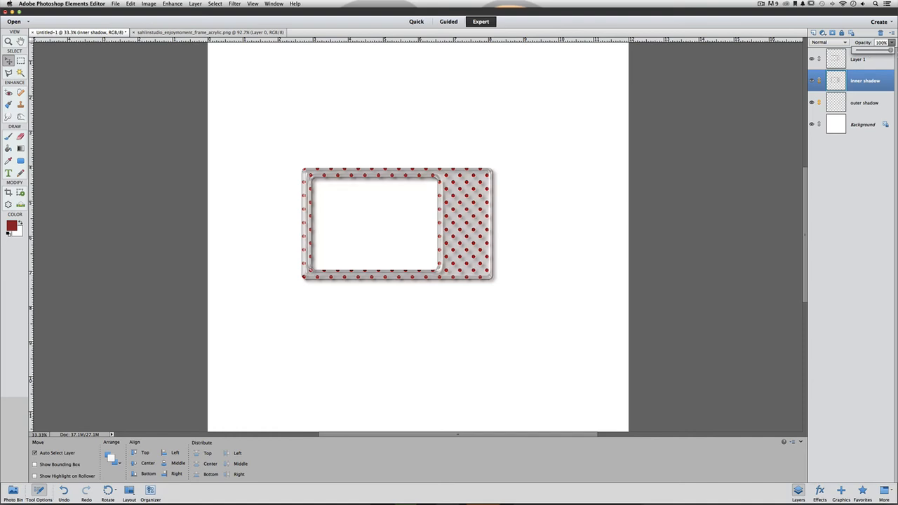
Reduce the outer shadow layer's opacity to 50%, judging the effect along the frame's outer edge.
left_click(876, 105)
left_click(892, 43)
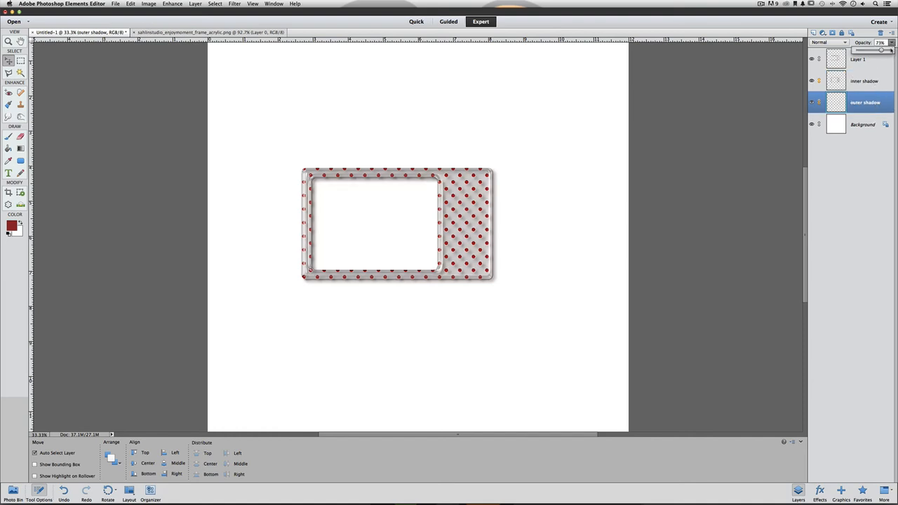
mouse_move(881, 51)
left_mouse_down()
mouse_move(861, 52)
mouse_move(871, 51)
left_mouse_up()
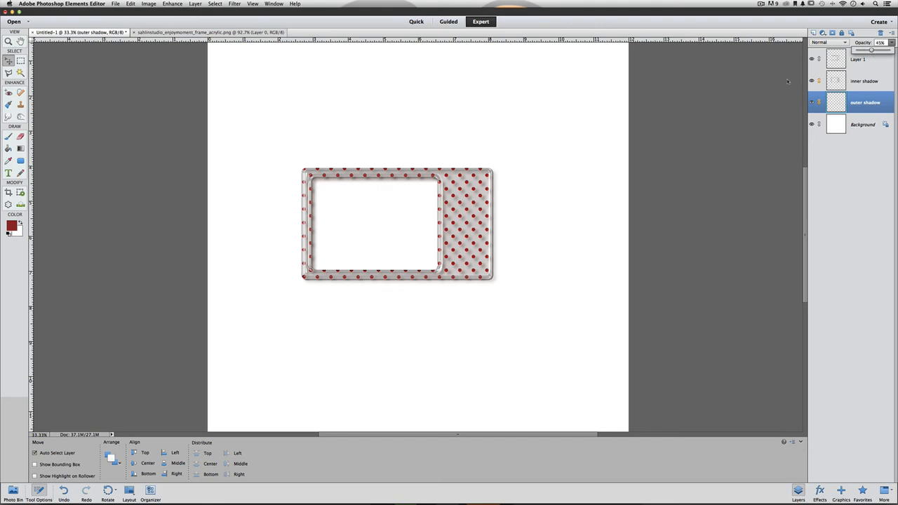
key("super+equal")
key("super+equal")
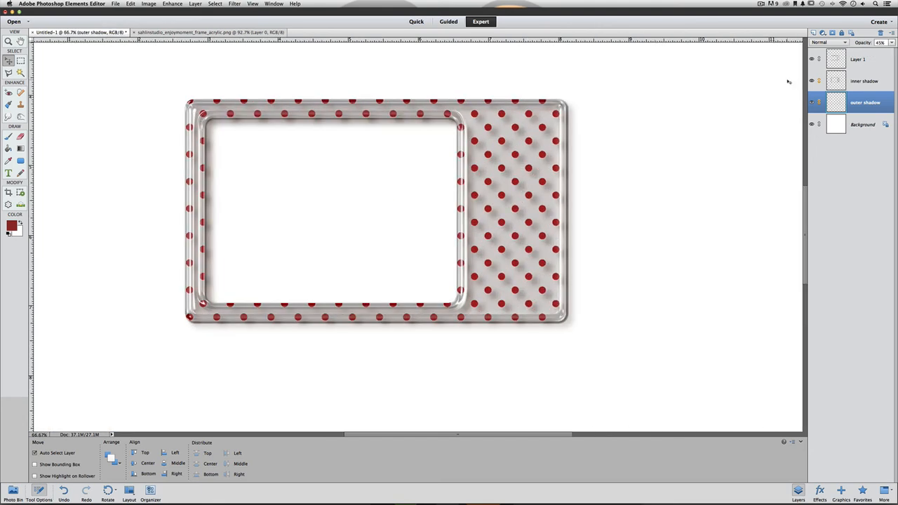
left_click(891, 43)
mouse_move(871, 51)
left_mouse_down()
mouse_move(882, 52)
mouse_move(873, 51)
left_mouse_up()
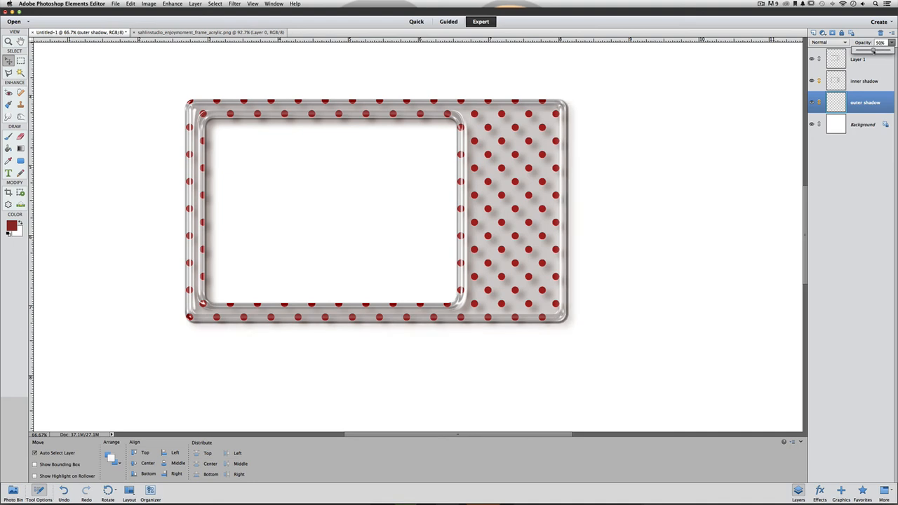
Set the inner shadow layer's opacity to 40% and raise the outer shadow layer's opacity for a stronger edge.
left_click(870, 81)
left_click(891, 43)
left_click_drag(890, 50, 869, 51)
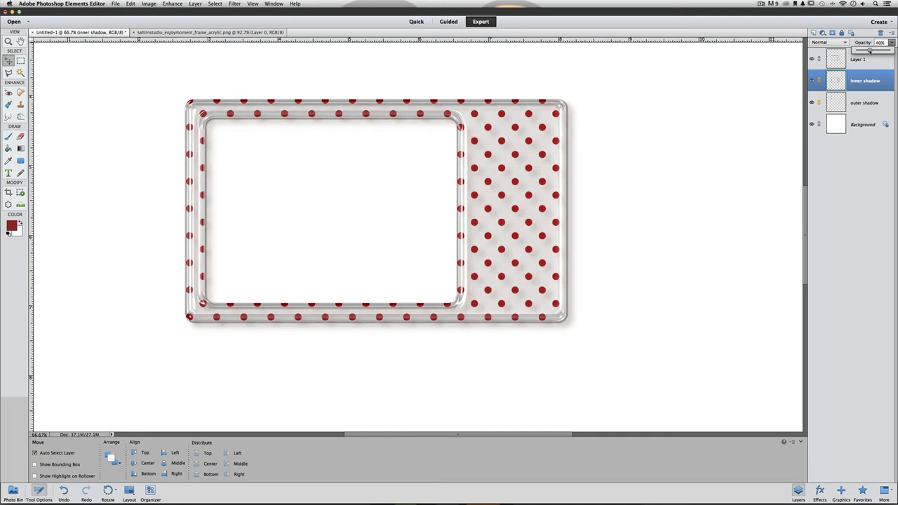
left_click(863, 101)
left_click(891, 43)
mouse_move(873, 51)
left_mouse_down()
mouse_move(890, 51)
mouse_move(862, 52)
mouse_move(890, 51)
left_mouse_up()
Readjust the inner shadow layer's opacity for a lighter shadow beneath the acrylic.
left_click(887, 83)
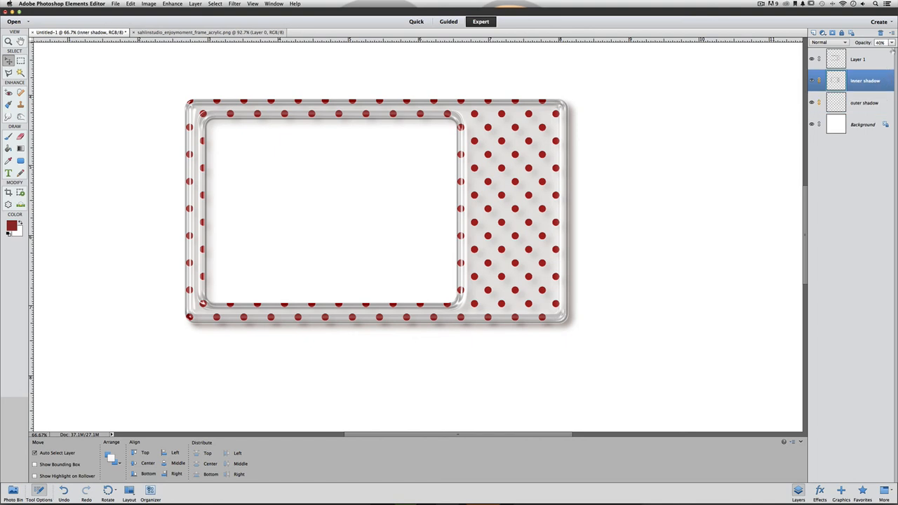
left_click(891, 42)
mouse_move(876, 51)
left_mouse_down()
mouse_move(856, 51)
mouse_move(890, 50)
mouse_move(861, 50)
left_mouse_up()
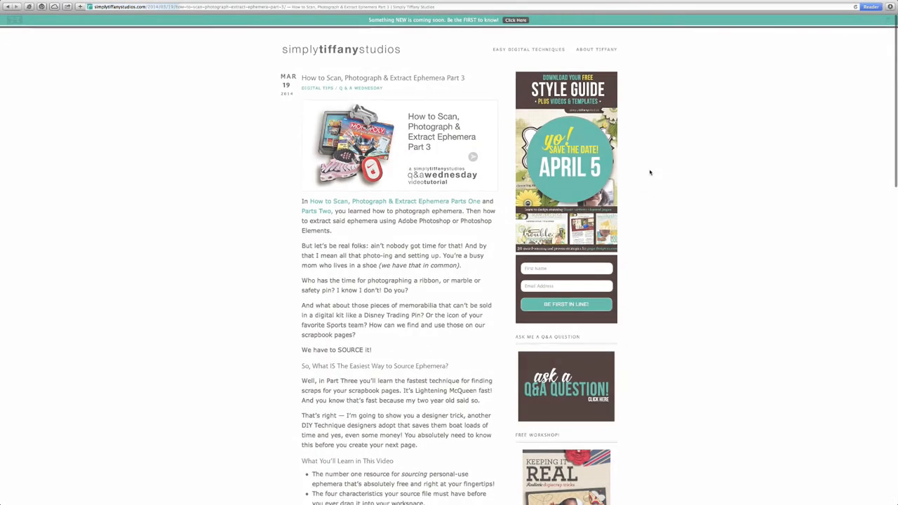
In the web browser, look through the blog post "How to Scan, Photograph & Extract Ephemera Part 3".
scroll(650, 173, "down", 4)
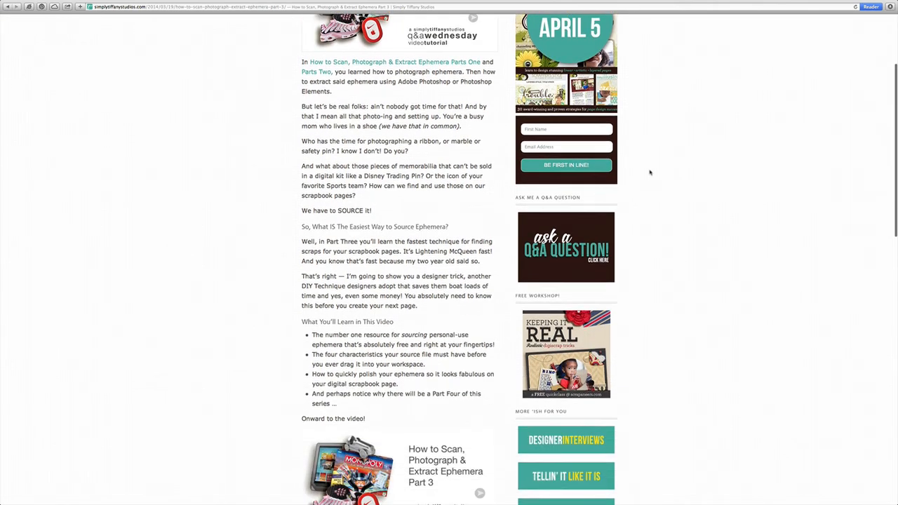
scroll(650, 172, "down", 1)
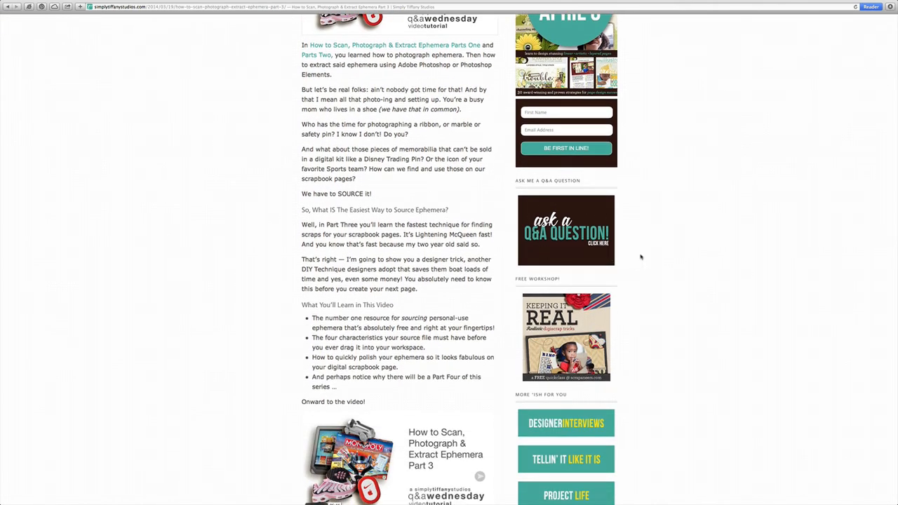
scroll(640, 256, "down", 8)
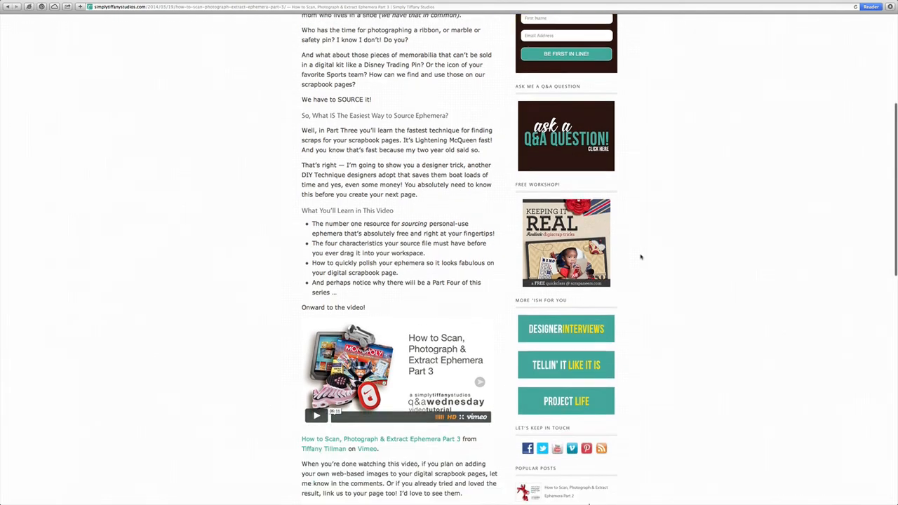